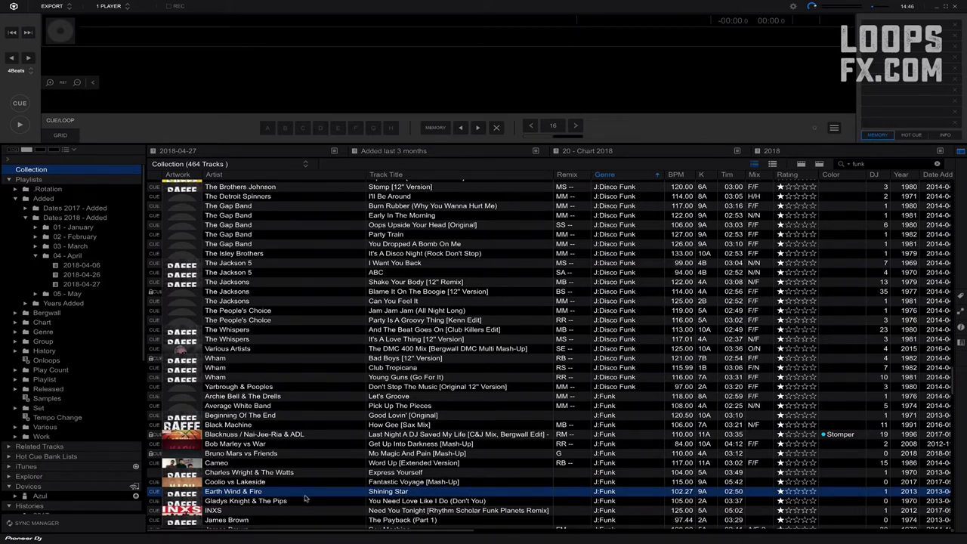
# Load "Shining Star" by Earth Wind & Fire into the player and show its beat grid editing controls
pyautogui.moveTo(405, 494); pyautogui.dragTo(340, 97)
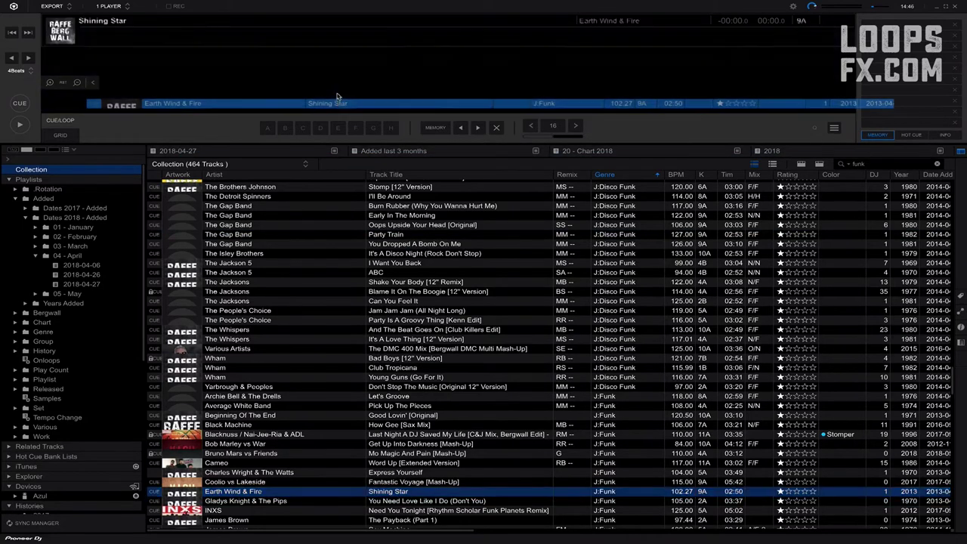
pyautogui.click(268, 129)
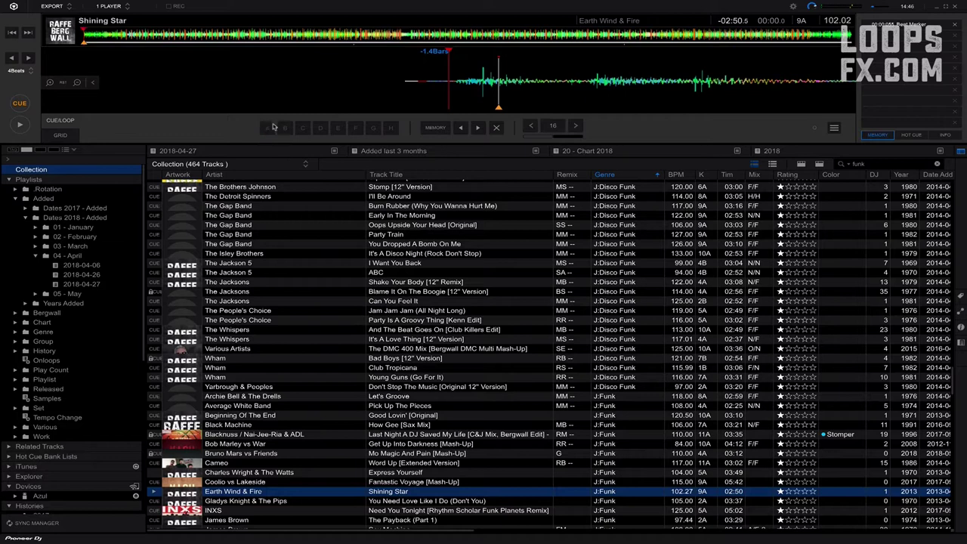
pyautogui.click(62, 135)
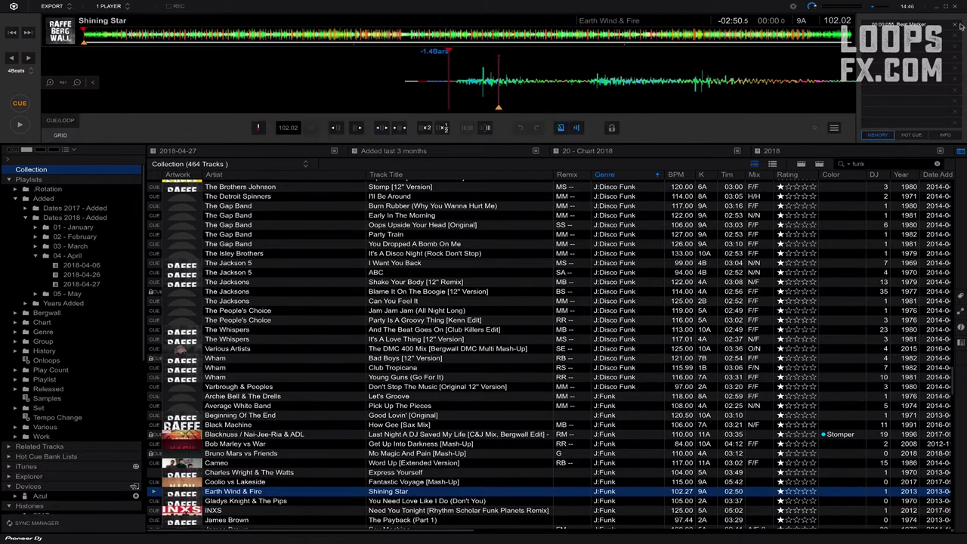
# Listen to the track's opening, align the playhead with the first beat and set it as the first beat of the bar
pyautogui.moveTo(536, 73); pyautogui.dragTo(610, 73)
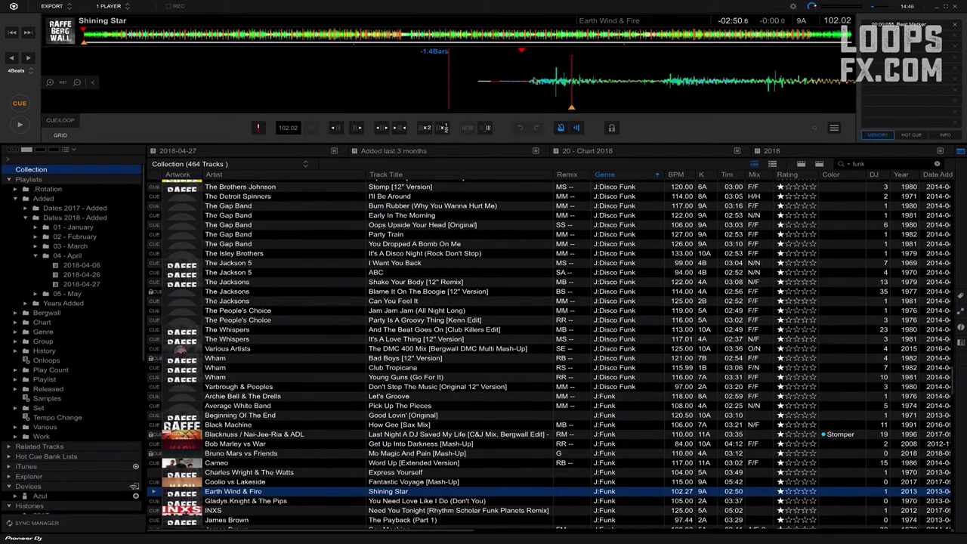
pyautogui.moveTo(535, 80)
pyautogui.mouseDown()
pyautogui.moveTo(441, 82)
pyautogui.moveTo(519, 84)
pyautogui.mouseUp()
pyautogui.moveTo(580, 92); pyautogui.dragTo(557, 88)
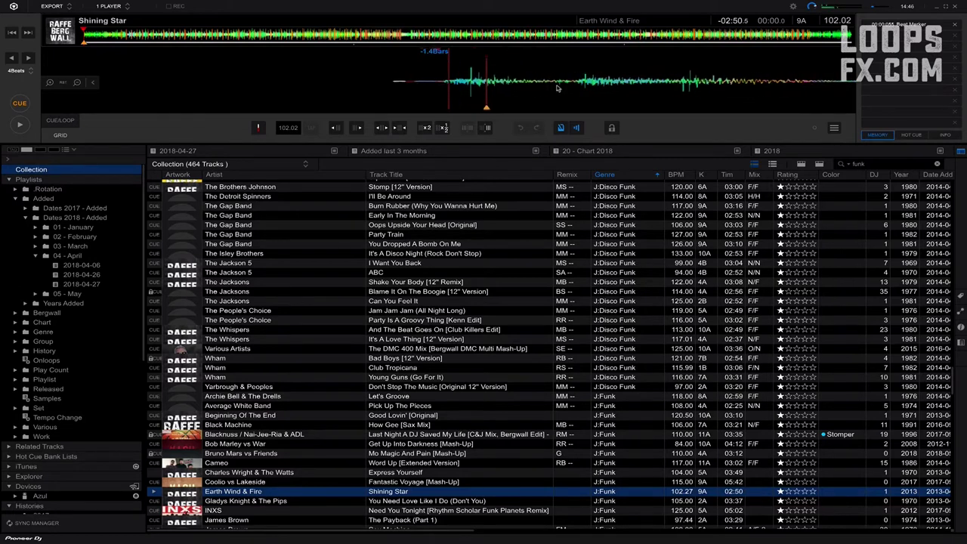
pyautogui.press('space')
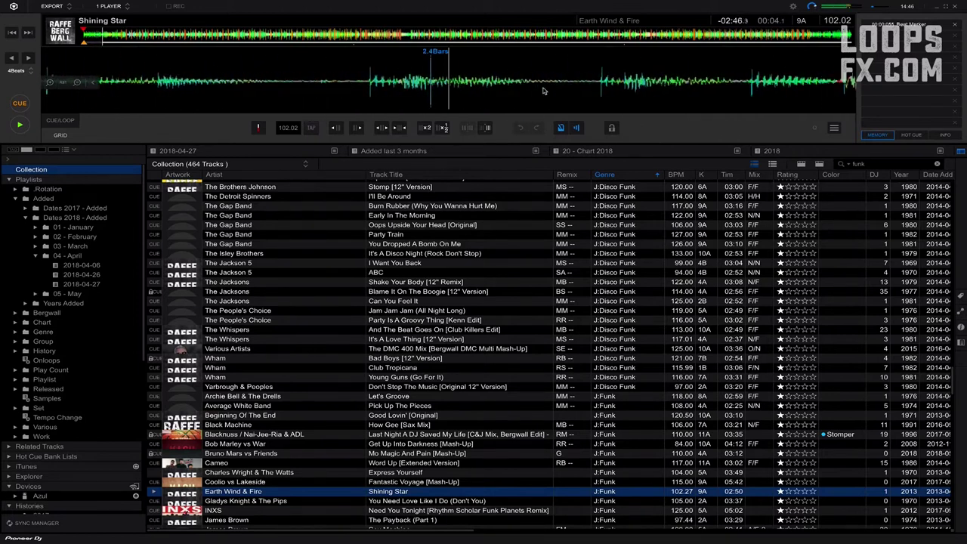
pyautogui.press('space')
pyautogui.click(83, 34)
pyautogui.moveTo(694, 88); pyautogui.dragTo(616, 89)
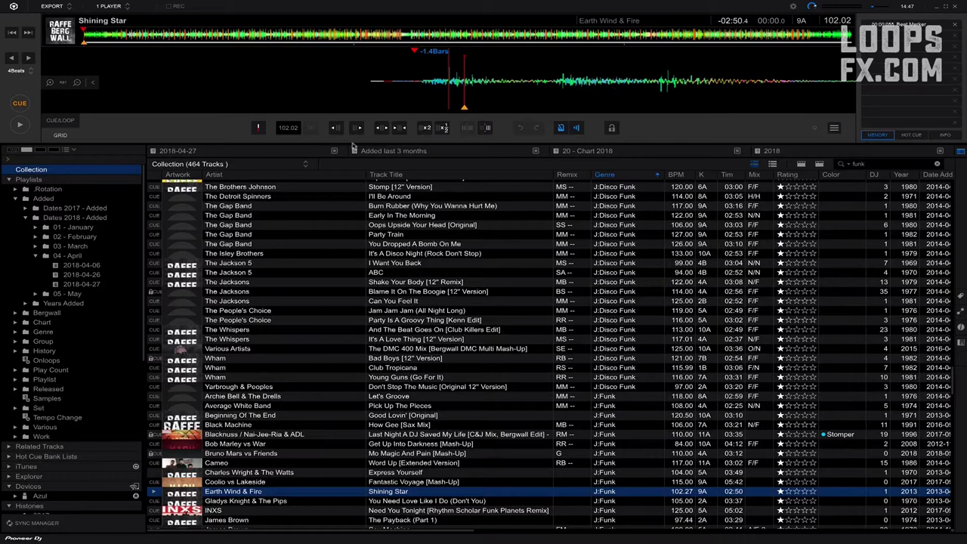
pyautogui.click(257, 129)
# Locate the beats at about 0.6 s and 1.2 s and apply grid adjustment from each position onward
pyautogui.press('space')
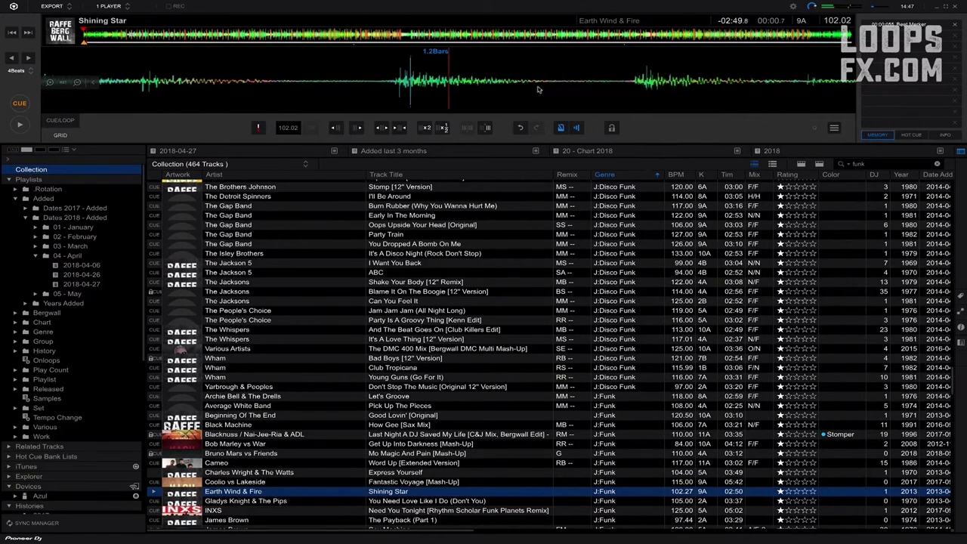
pyautogui.moveTo(549, 89); pyautogui.dragTo(557, 87)
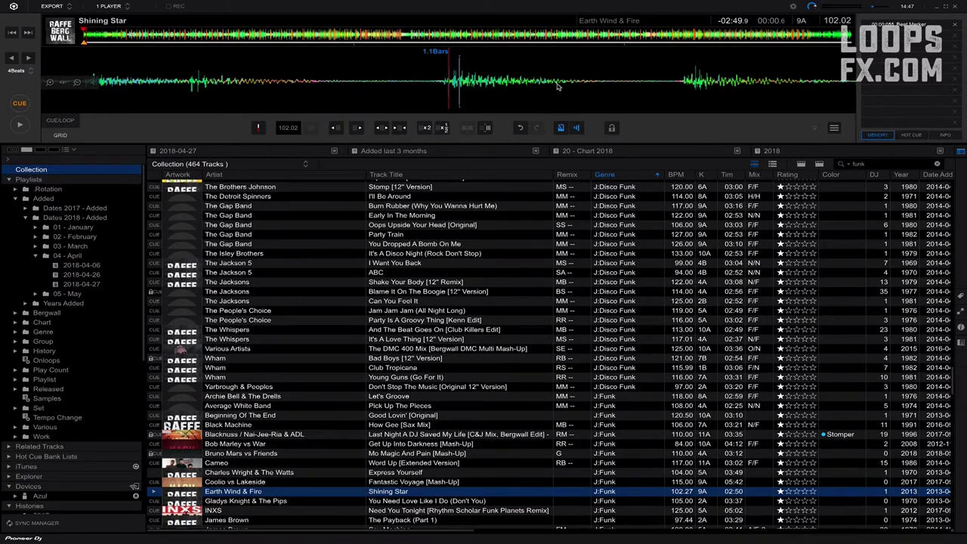
pyautogui.click(487, 127)
pyautogui.moveTo(511, 79); pyautogui.dragTo(535, 82)
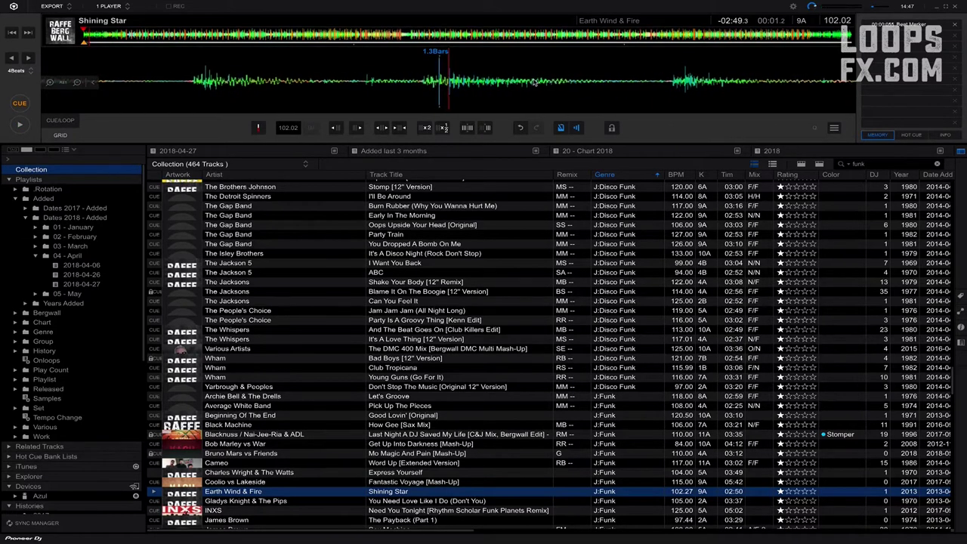
pyautogui.click(487, 129)
# Play on to the beats at about 3.5 s and 4.7 s and limit grid adjustment to the part after each one
pyautogui.press('space')
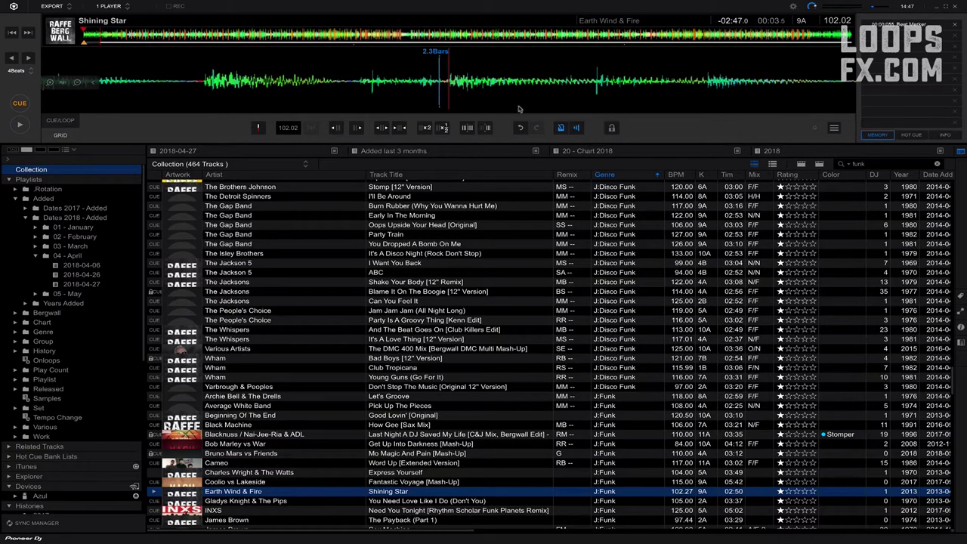
pyautogui.click(487, 129)
pyautogui.press('space')
pyautogui.press('space')
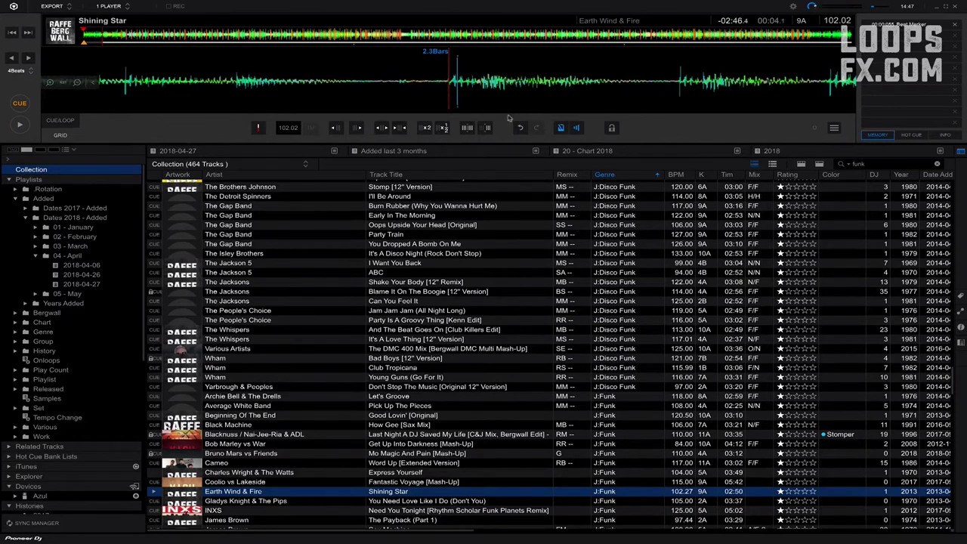
pyautogui.press('space')
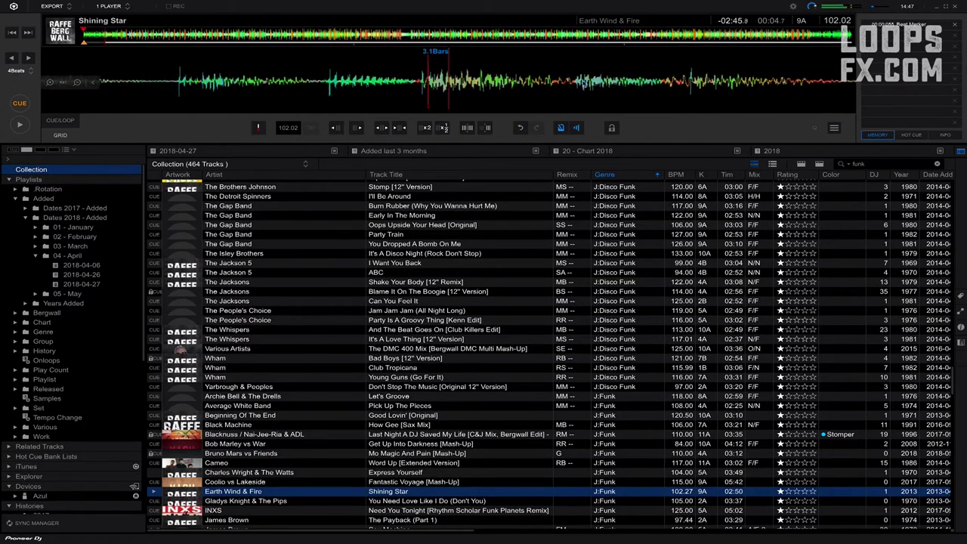
pyautogui.click(487, 129)
# Line up the playhead with the beats at about 8.3 s and 9.5 s and adjust the grid from each position onward
pyautogui.press('space')
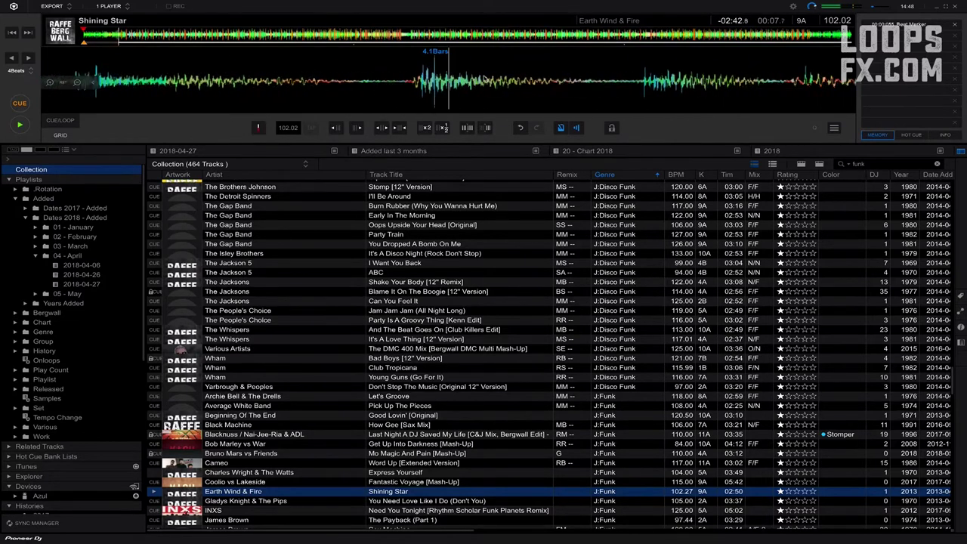
pyautogui.moveTo(539, 76); pyautogui.dragTo(562, 72)
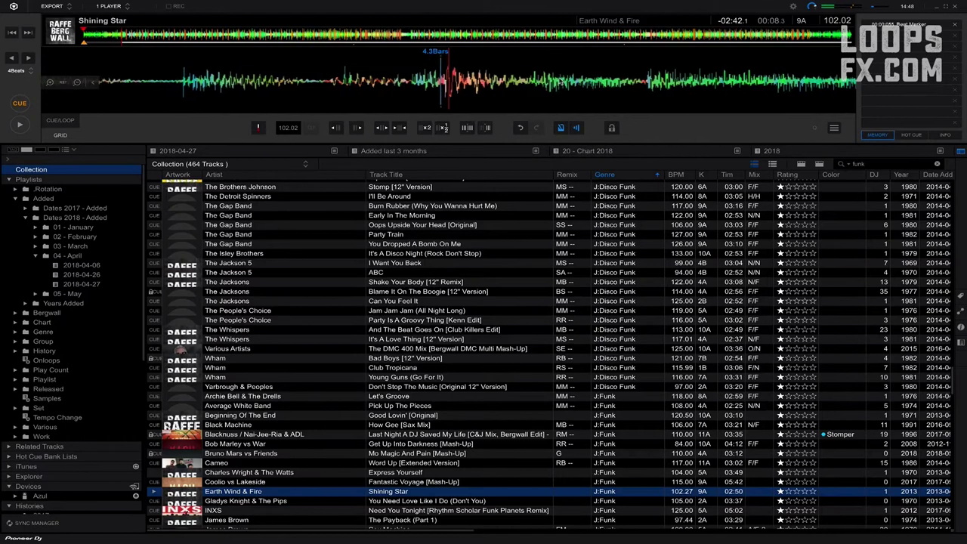
pyautogui.click(487, 127)
pyautogui.press('space')
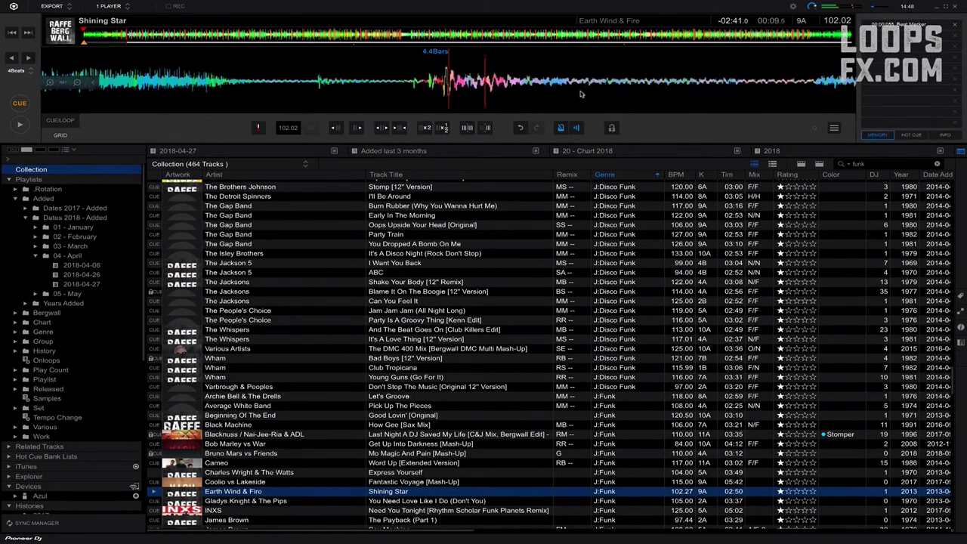
pyautogui.click(489, 128)
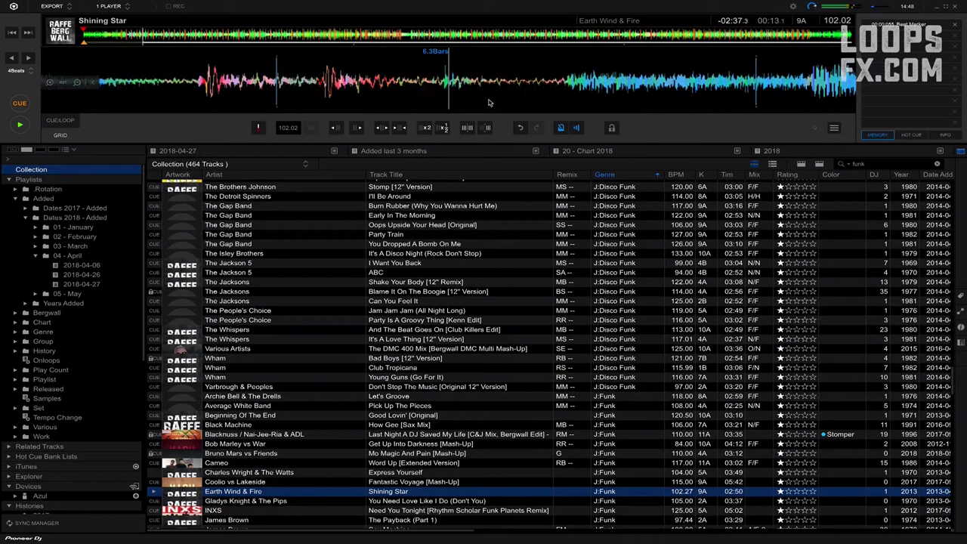
# Replay the intro from the start and check the grid alignment at the downbeats around 7.1 s and 9.5 s
pyautogui.click(88, 38)
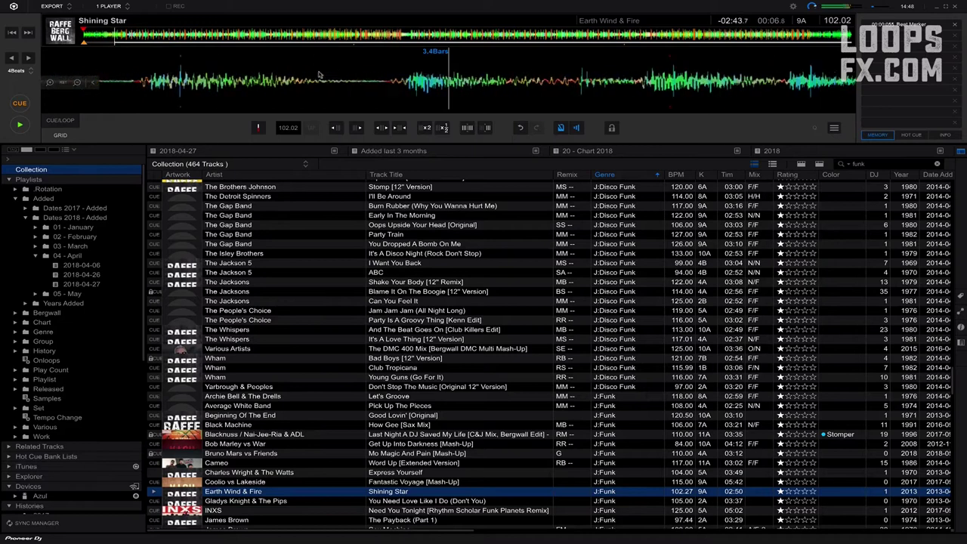
pyautogui.moveTo(371, 68); pyautogui.dragTo(493, 75)
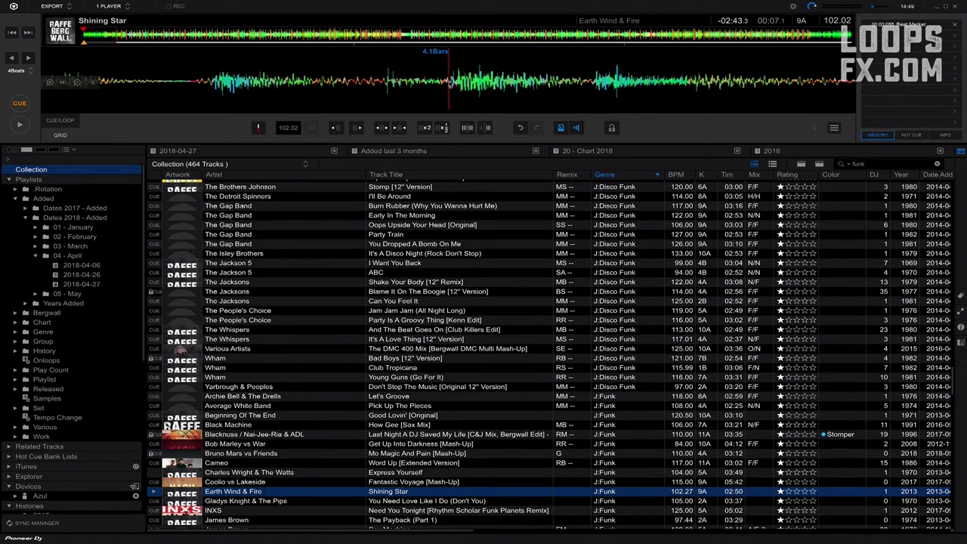
pyautogui.press('space')
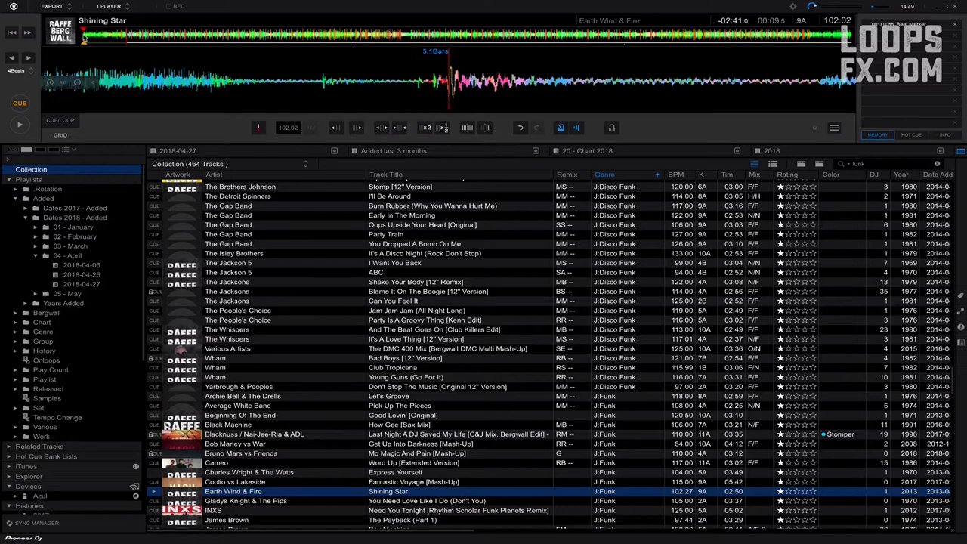
pyautogui.click(84, 38)
pyautogui.press('space')
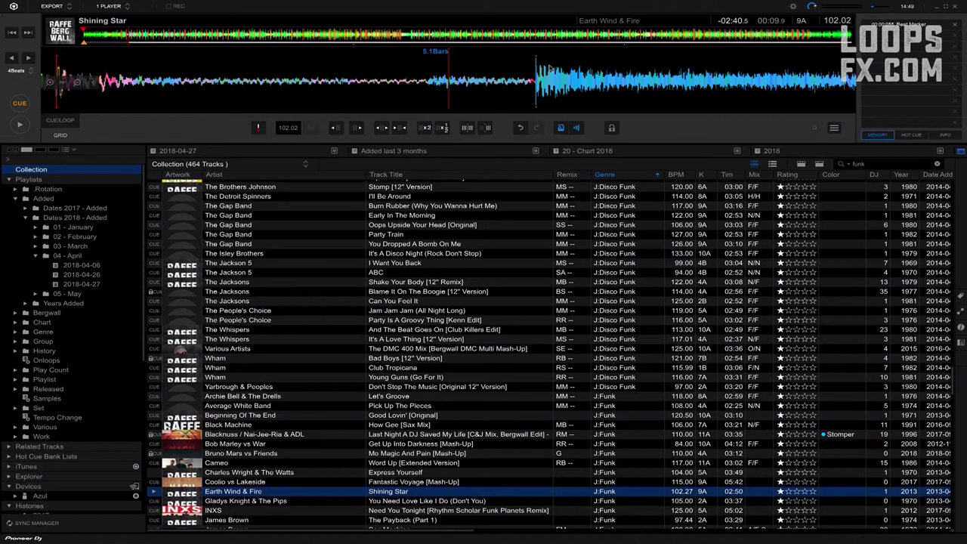
pyautogui.click(124, 38)
pyautogui.press('space')
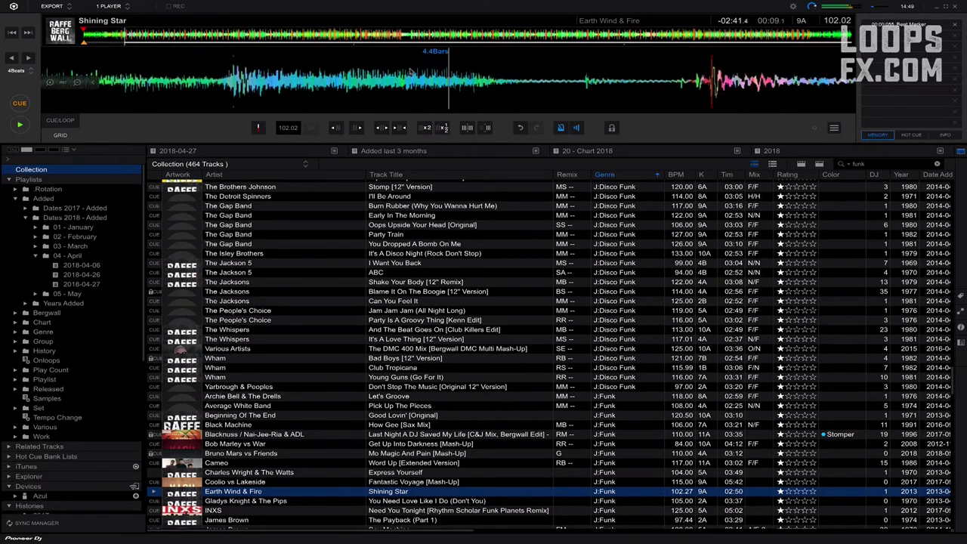
pyautogui.press('space')
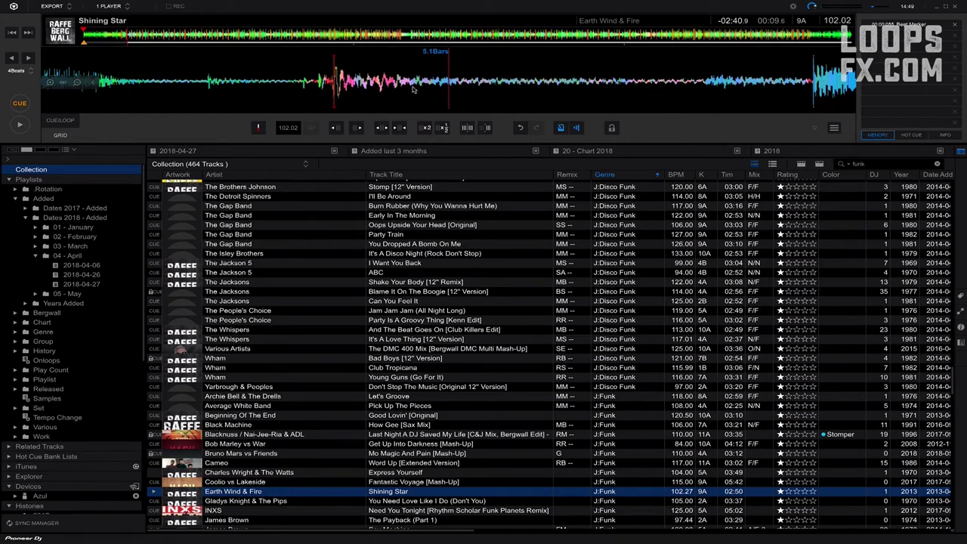
pyautogui.moveTo(414, 89); pyautogui.dragTo(519, 89)
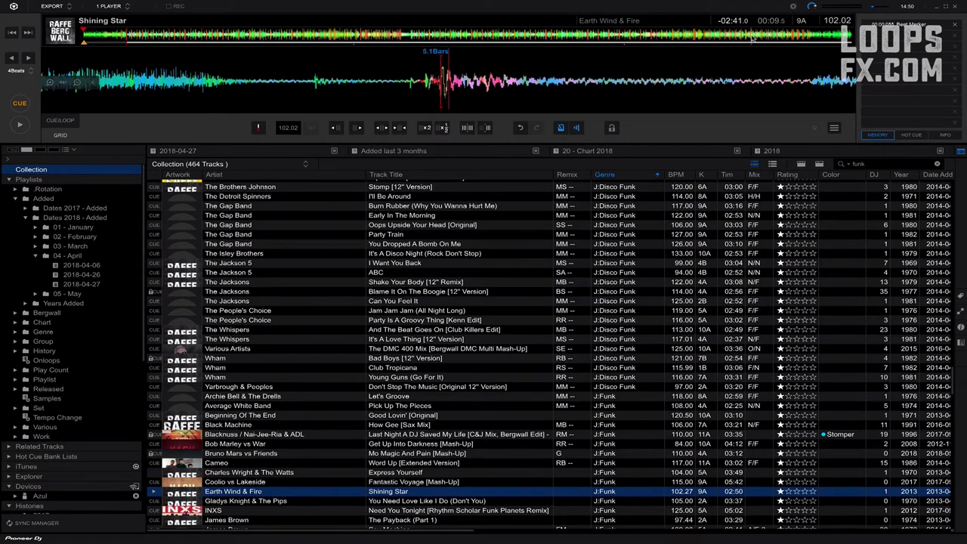
pyautogui.moveTo(498, 82); pyautogui.dragTo(556, 78)
pyautogui.moveTo(373, 90); pyautogui.dragTo(382, 88)
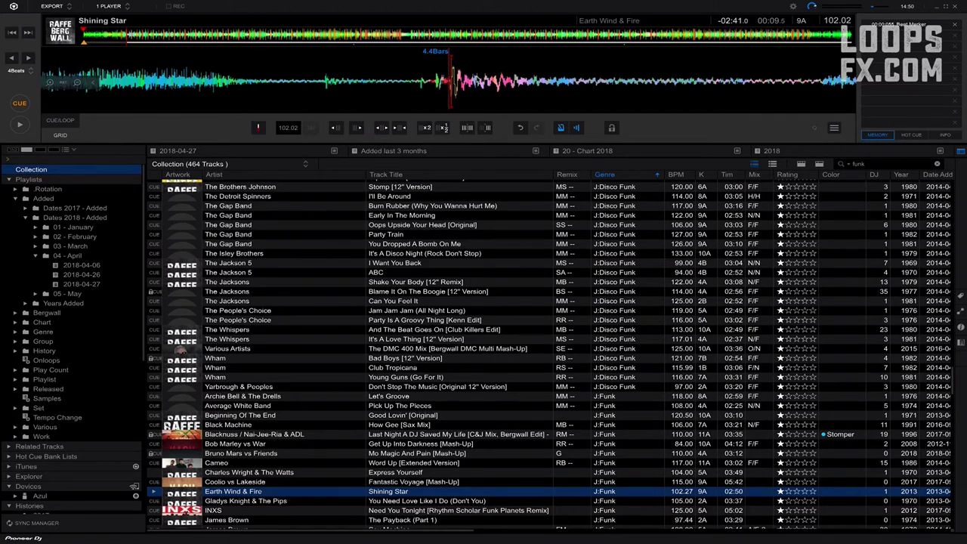
# Play on to the downbeat at about 14.2 s and widen the beat grid spacing to 100.27 BPM to match it
pyautogui.press('space')
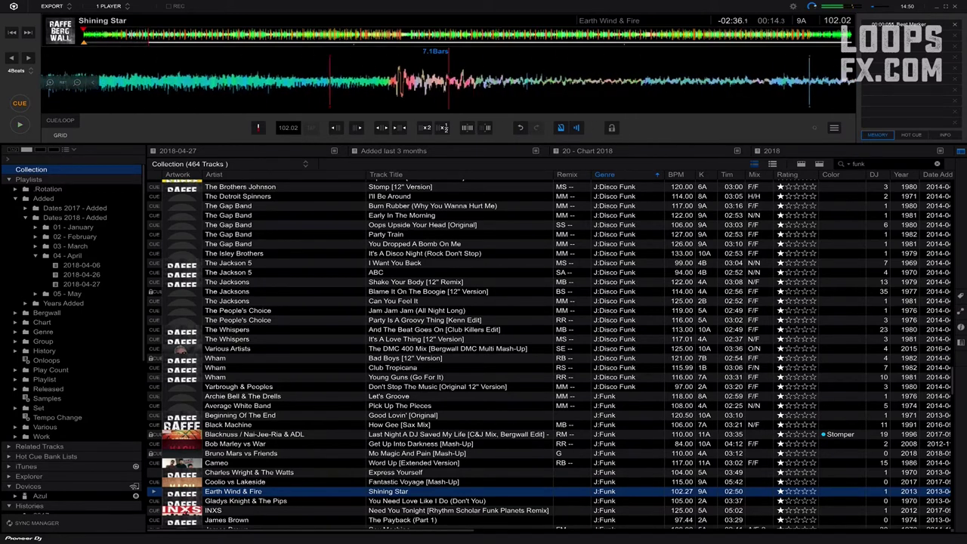
pyautogui.press('space')
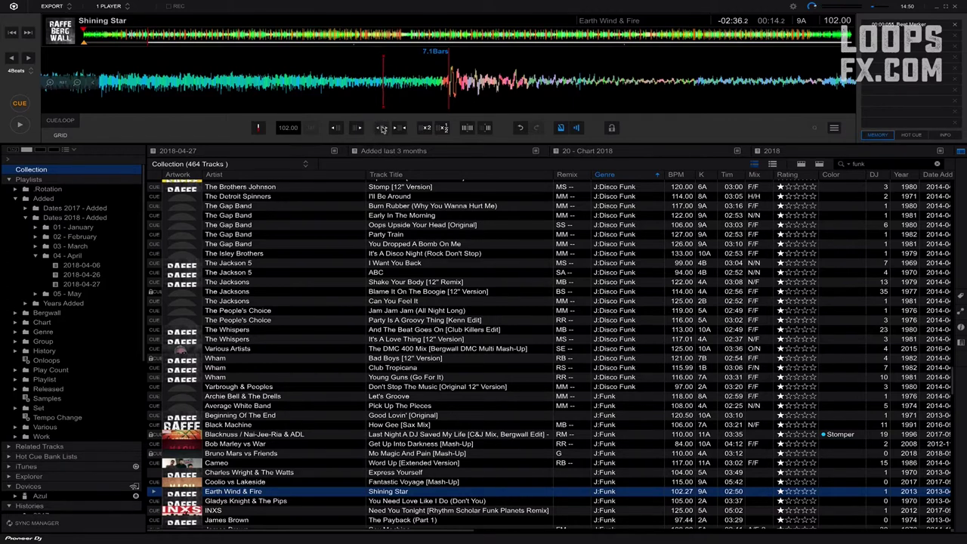
pyautogui.click(383, 128)
pyautogui.click(383, 129)
pyautogui.click(383, 130)
pyautogui.click(382, 129)
pyautogui.click(383, 129)
pyautogui.click(382, 129)
pyautogui.click(382, 130)
# Play on to the downbeat at about 19 s and fine-tune the beat grid spacing to 101.80 BPM
pyautogui.press('space')
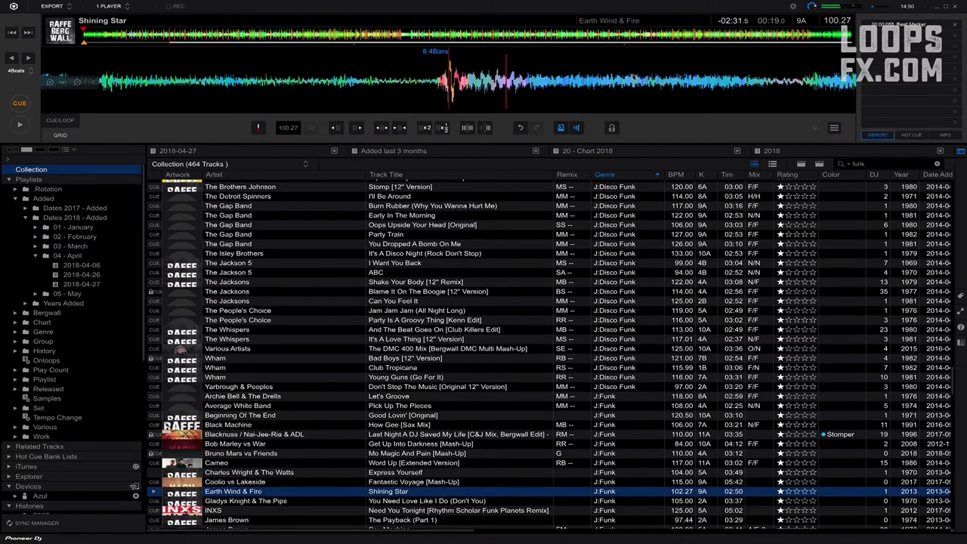
pyautogui.click(399, 130)
pyautogui.click(399, 130)
pyautogui.click(399, 130)
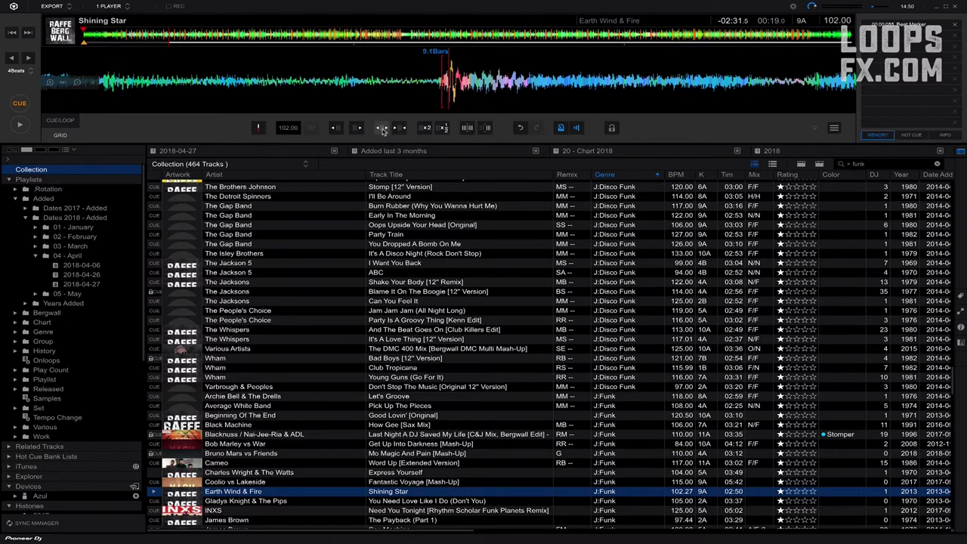
pyautogui.click(384, 129)
pyautogui.click(383, 129)
pyautogui.click(383, 129)
pyautogui.click(383, 130)
pyautogui.click(383, 129)
pyautogui.click(384, 129)
# Play on to the downbeat at about 23.7 s and widen the beat grid spacing to 100.84 BPM
pyautogui.press('space')
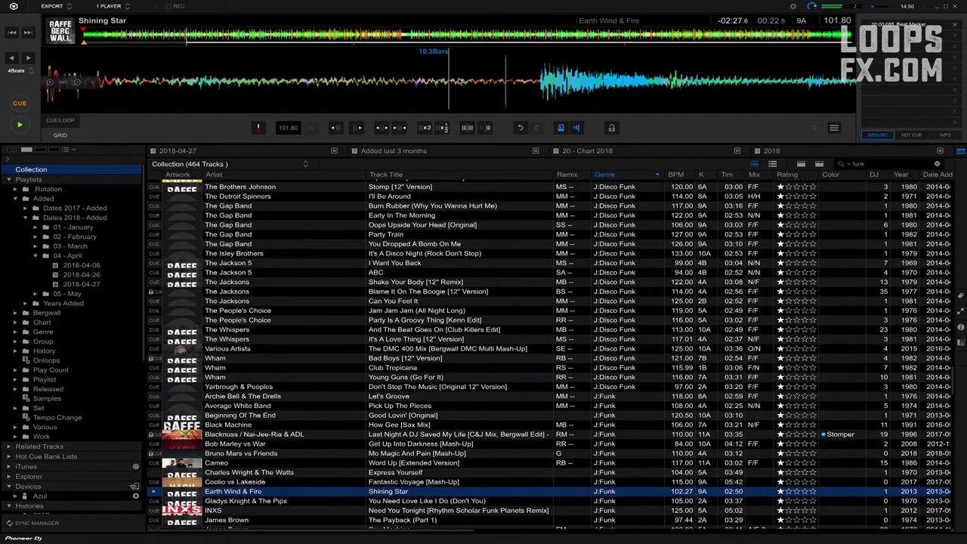
pyautogui.press('space')
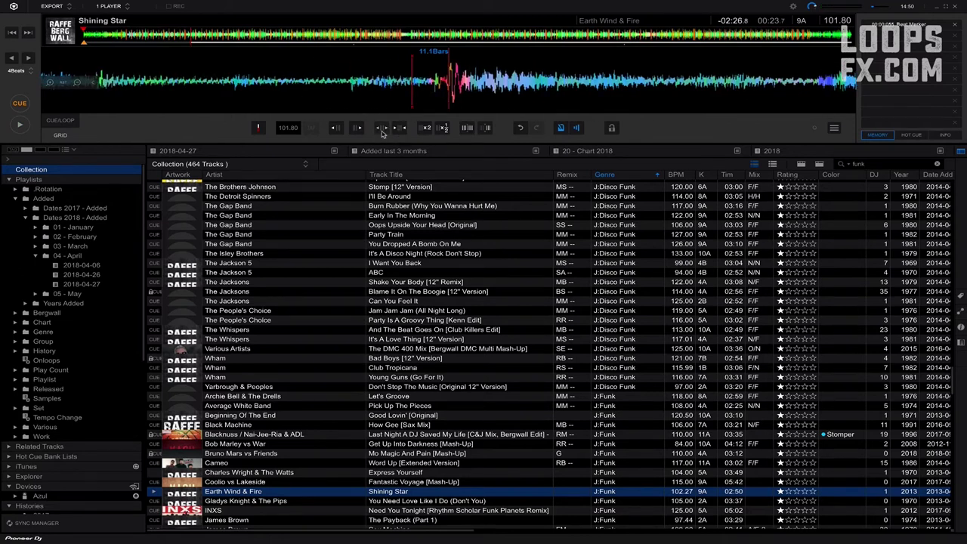
pyautogui.click(382, 130)
pyautogui.click(383, 130)
pyautogui.click(383, 130)
pyautogui.click(383, 130)
pyautogui.click(383, 130)
pyautogui.click(383, 130)
pyautogui.click(382, 130)
pyautogui.click(383, 130)
pyautogui.click(382, 130)
pyautogui.click(382, 130)
# Spot-check the beat grid against the waveform early in the track and near its end at about 2:37
pyautogui.click(135, 39)
pyautogui.click(119, 39)
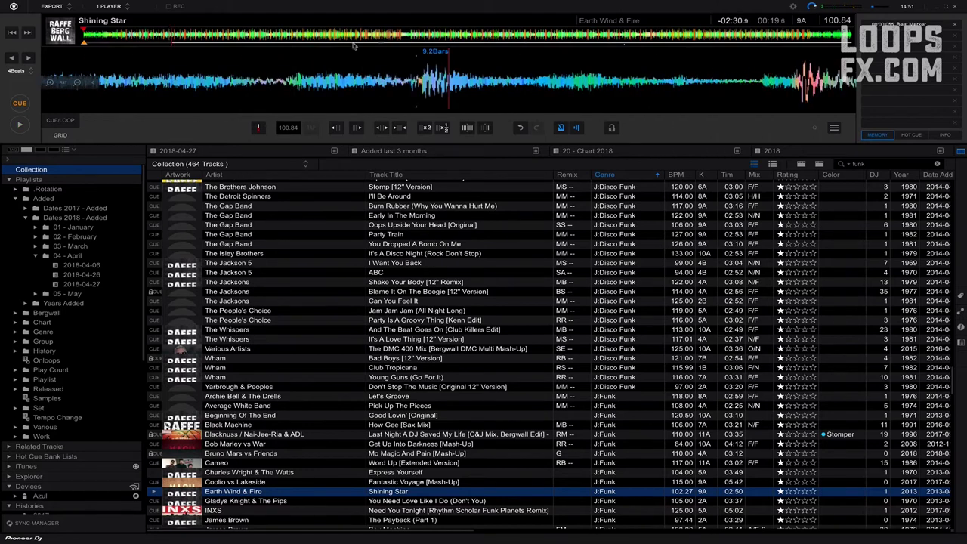
pyautogui.click(754, 41)
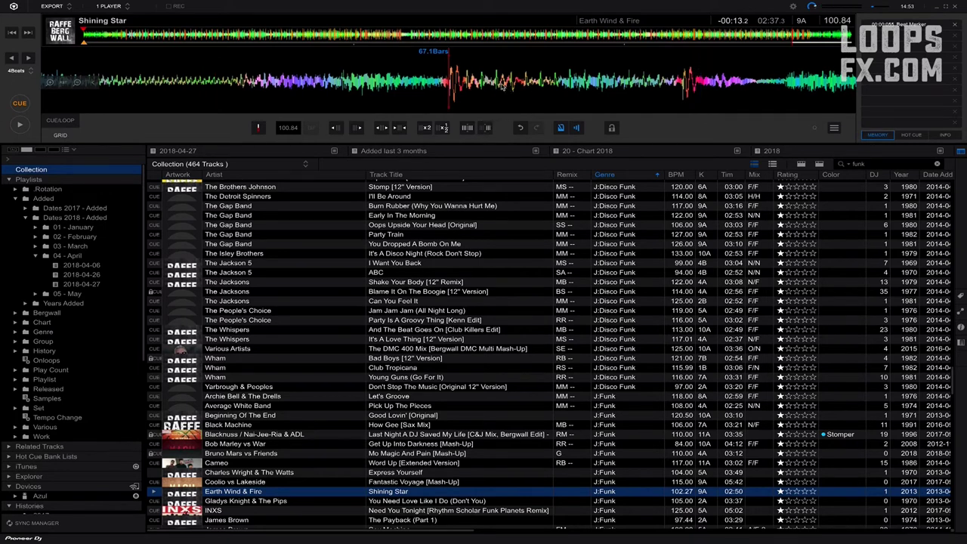
pyautogui.moveTo(512, 85); pyautogui.dragTo(594, 85)
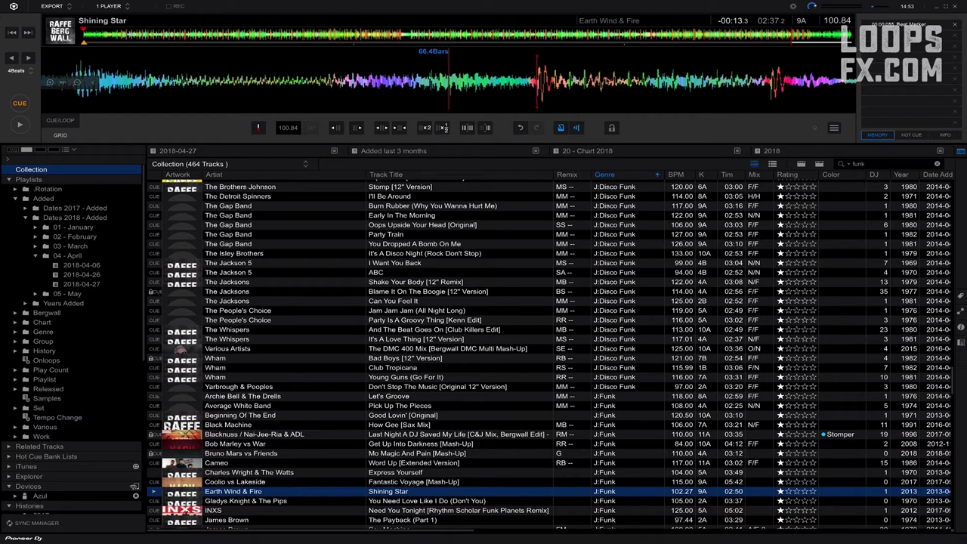
pyautogui.press('space')
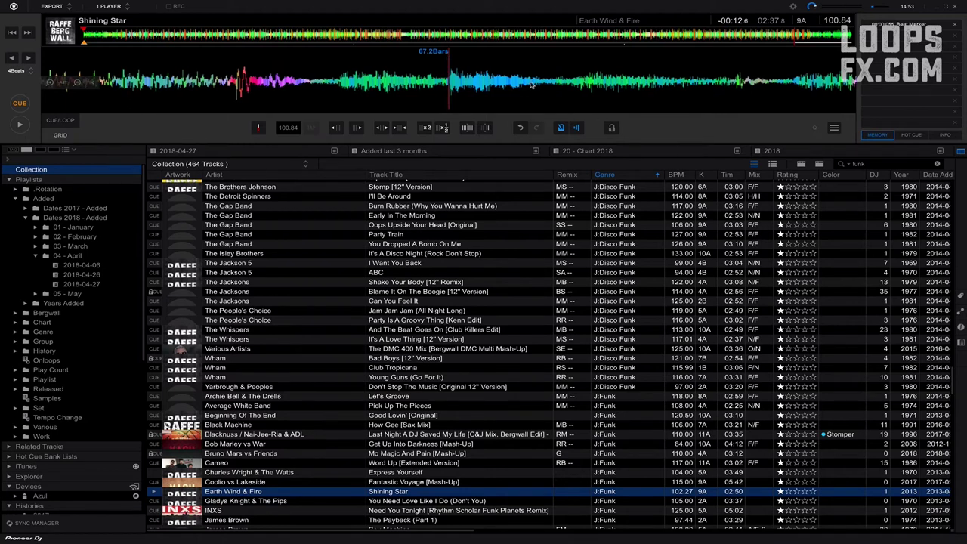
# Play the track's closing section from about 2:37 to 2:41 and replay it from about 2:36, checking the beat grid against the waveform
pyautogui.press('space')
pyautogui.press('space')
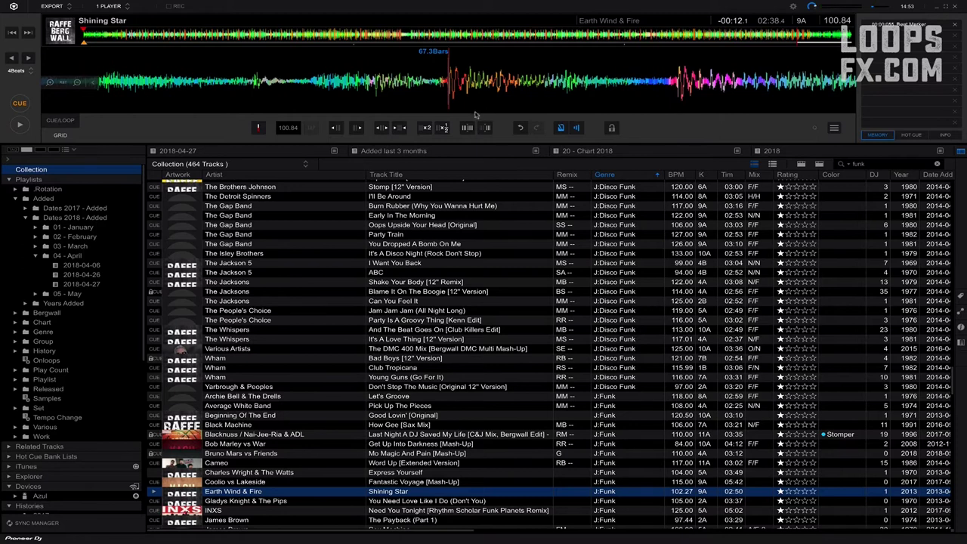
pyautogui.press('space')
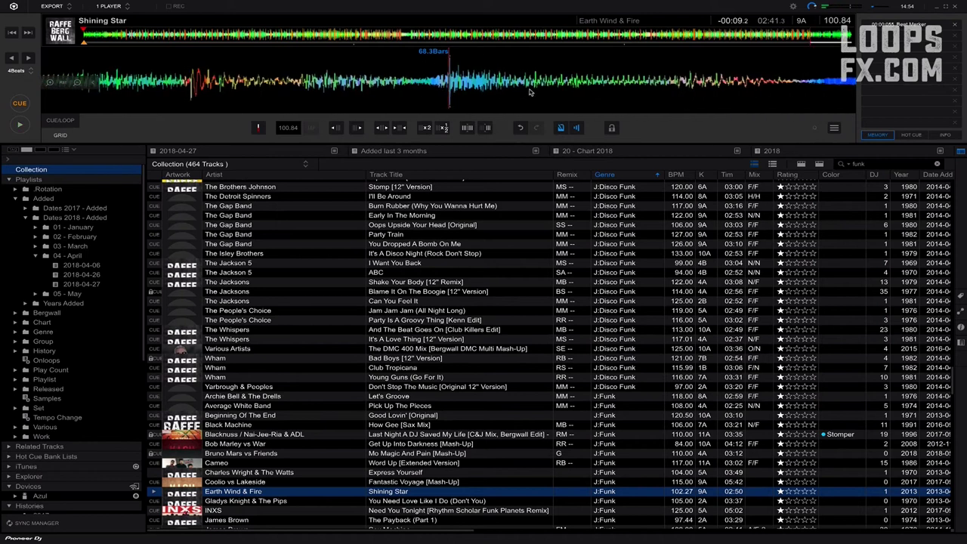
pyautogui.click(790, 36)
pyautogui.moveTo(350, 75); pyautogui.dragTo(611, 75)
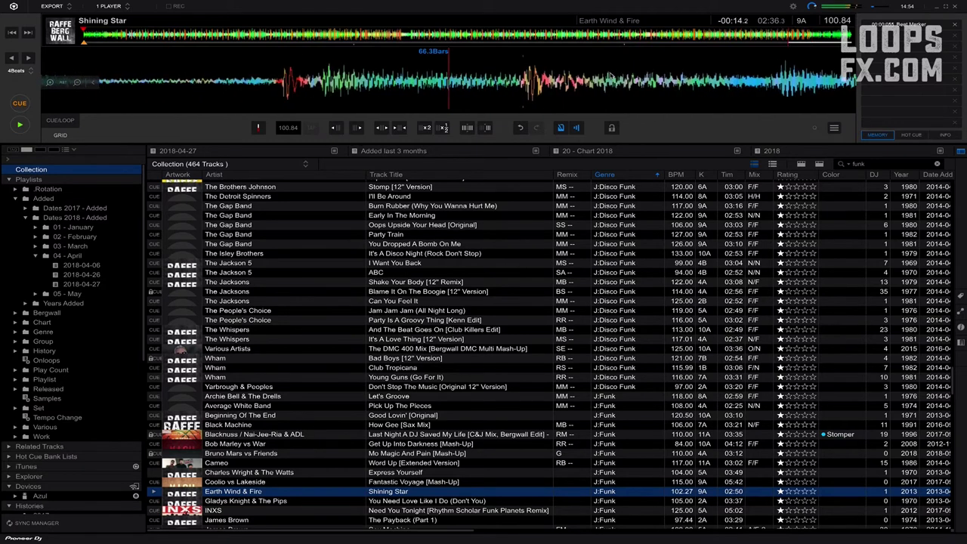
pyautogui.press('space')
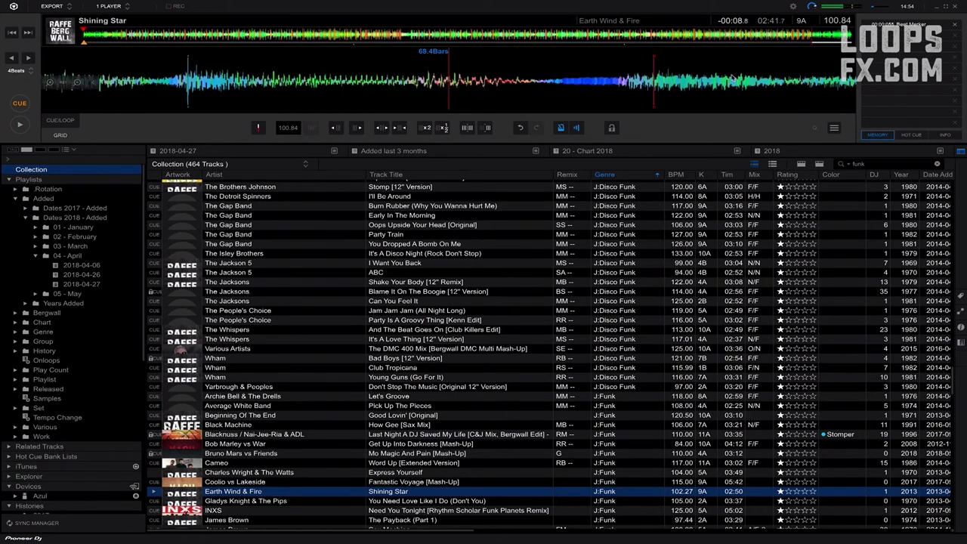
# Recheck the beat grid from about 2:37 to 2:38 and lock the track's analysis to protect the corrected grid
pyautogui.click(786, 37)
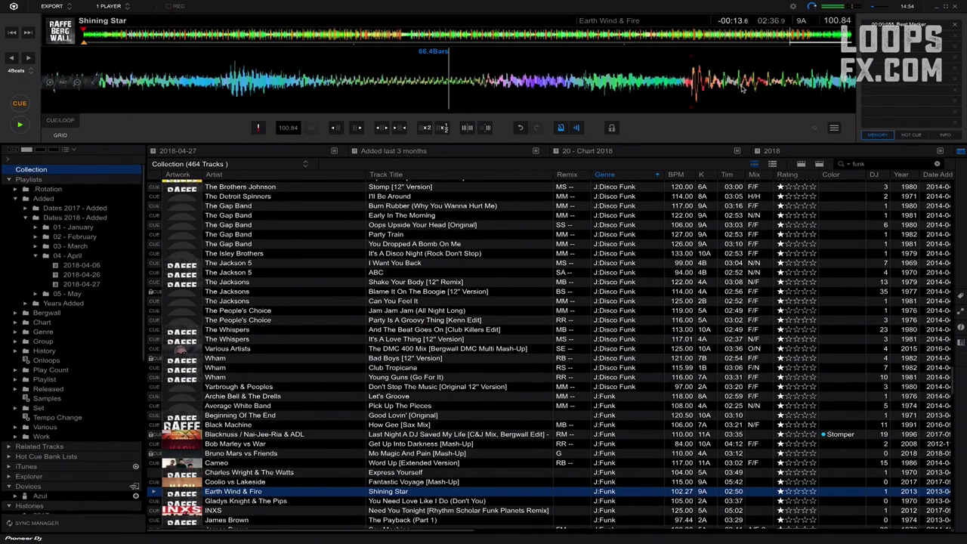
pyautogui.moveTo(481, 86); pyautogui.dragTo(570, 77)
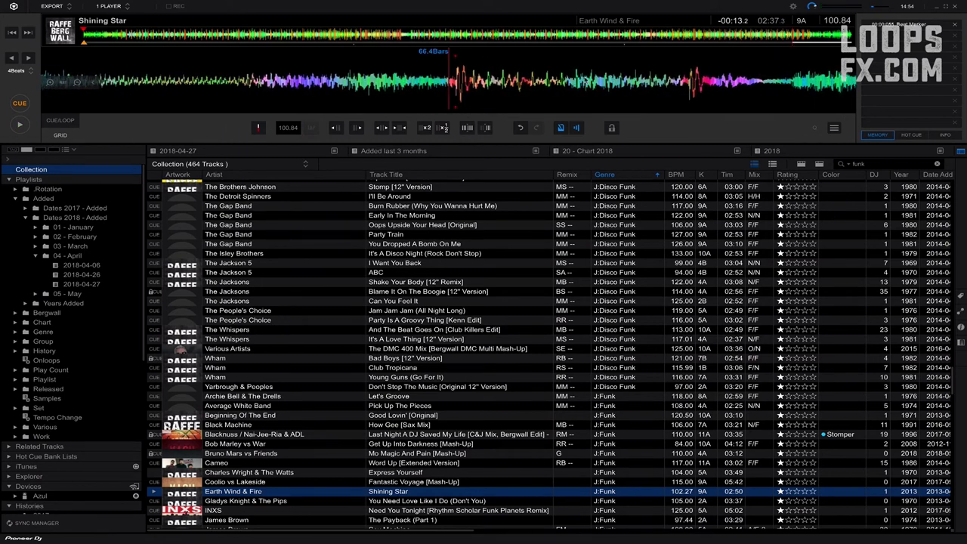
pyautogui.press('space')
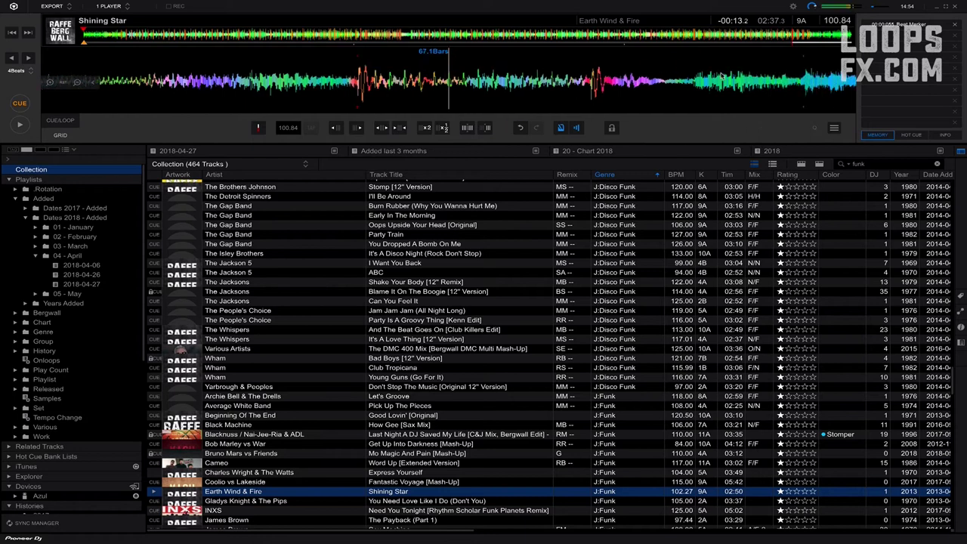
pyautogui.press('space')
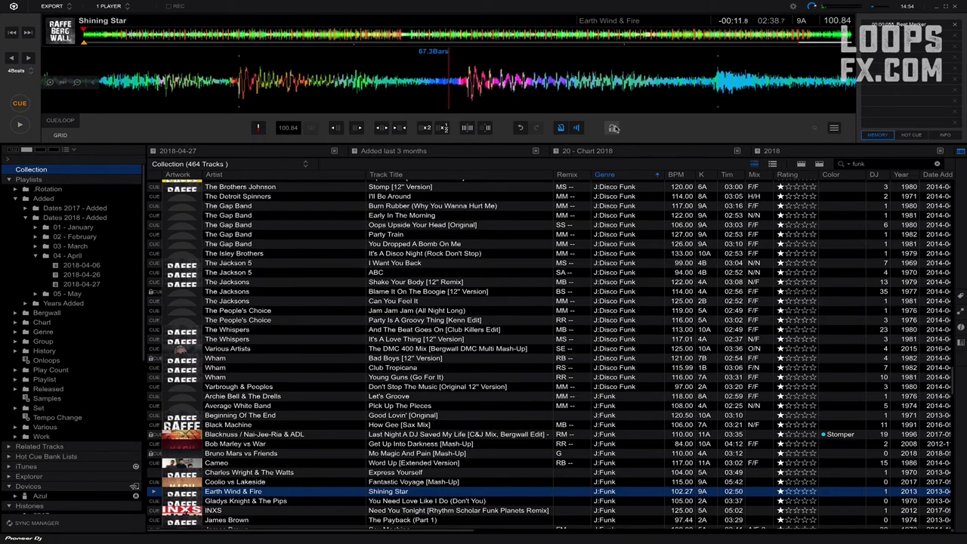
pyautogui.click(611, 127)
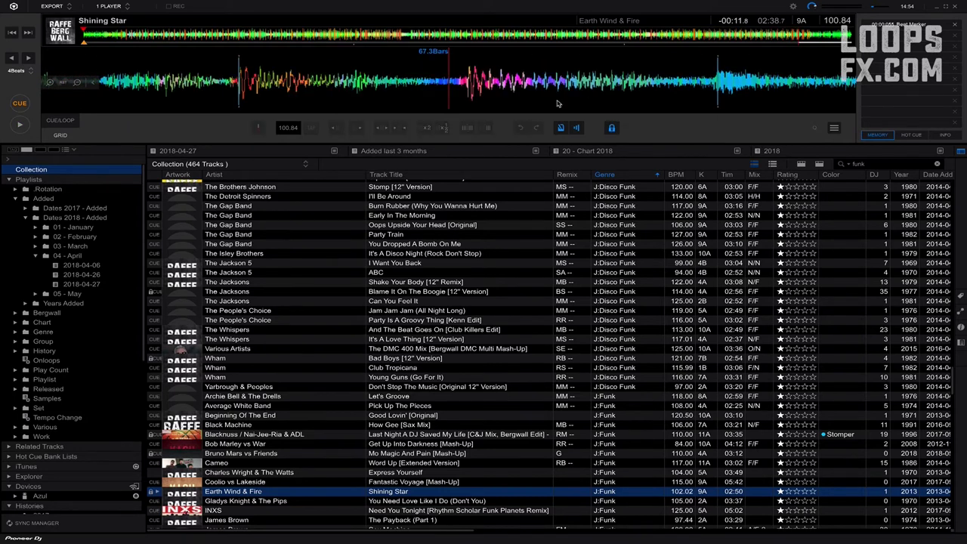